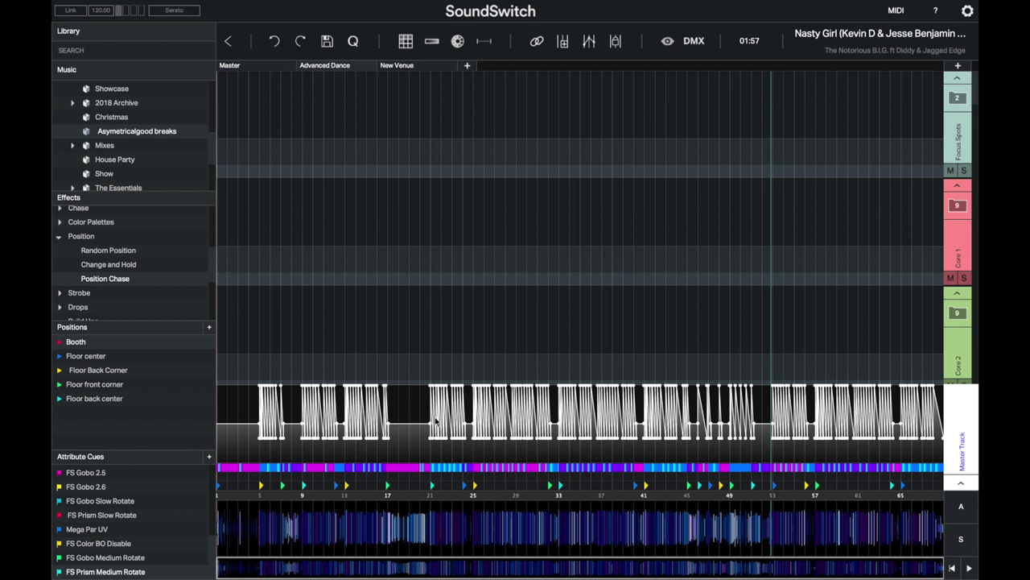
Step: Drag the Mega Par UV attribute cue onto the start of the Master Track's cue lane
scroll(468, 301, down, 1)
scroll(468, 301, down, 5)
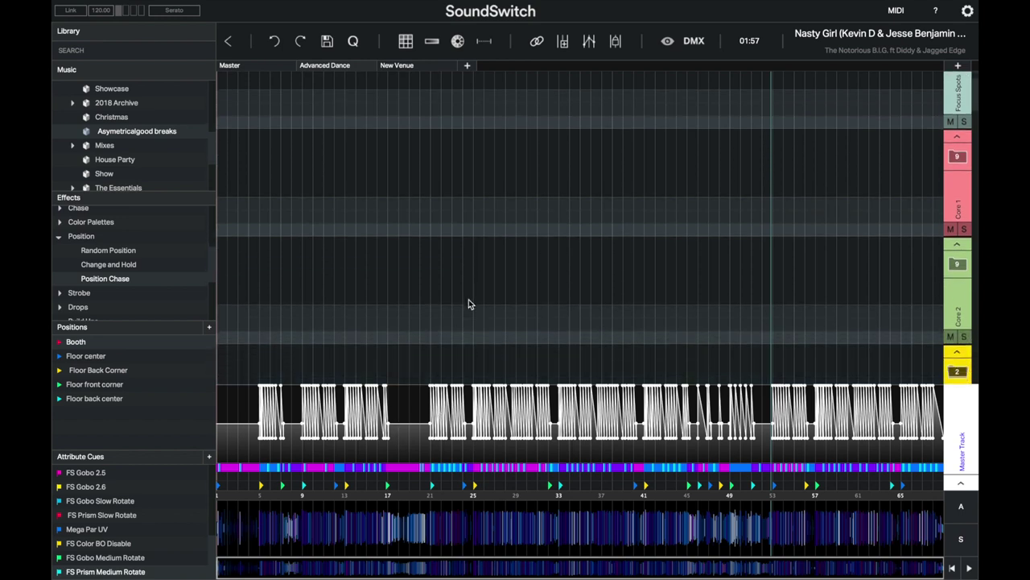
scroll(468, 304, down, 1)
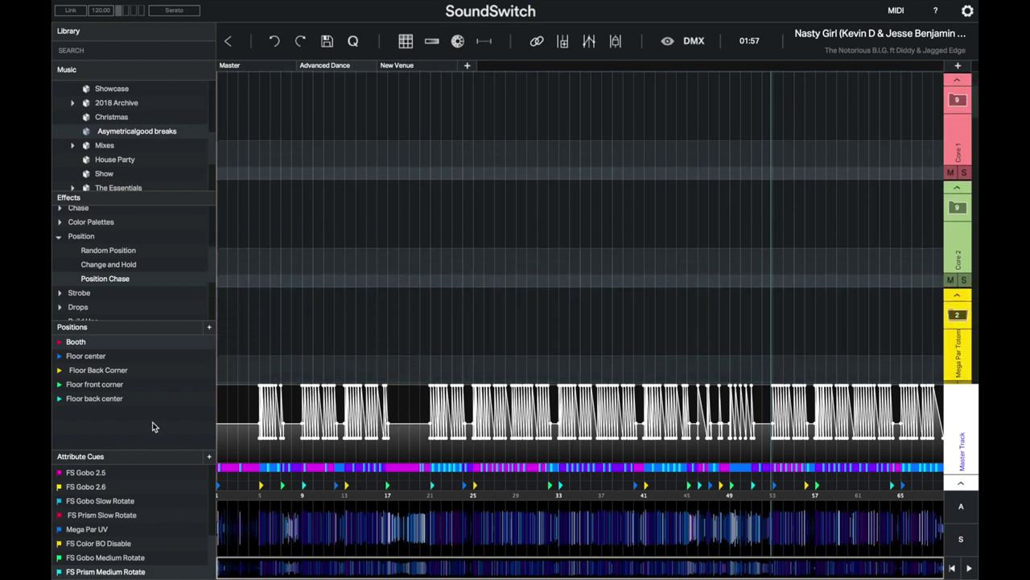
click(94, 534)
drag(94, 533, 219, 443)
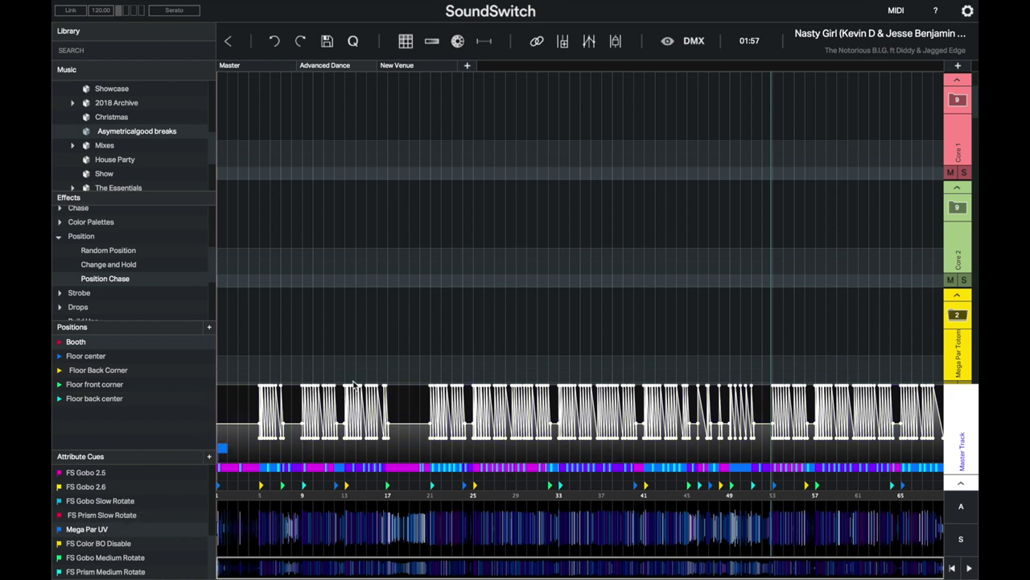
scroll(357, 337, down, 5)
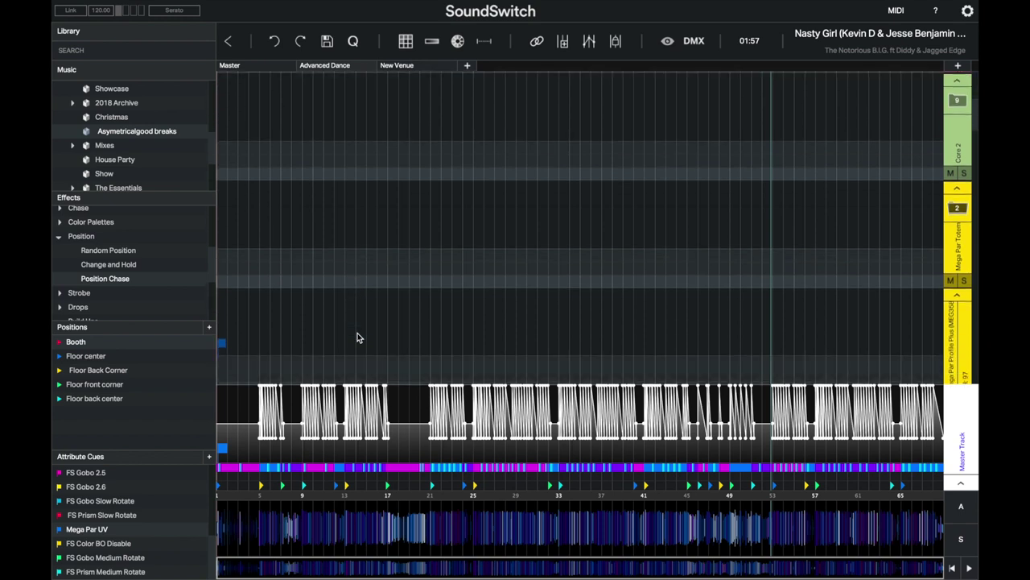
scroll(357, 338, down, 3)
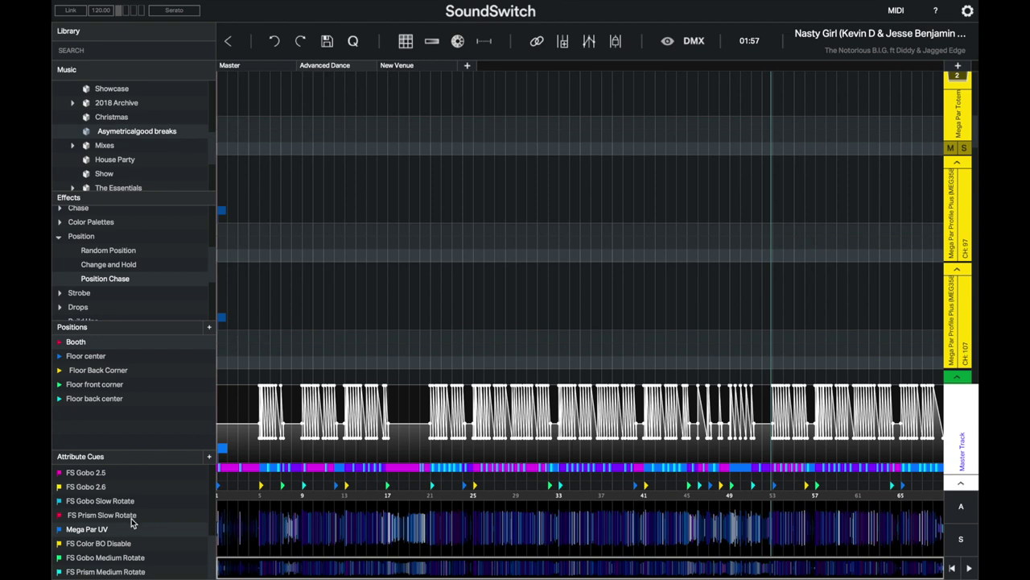
scroll(134, 504, up, 3)
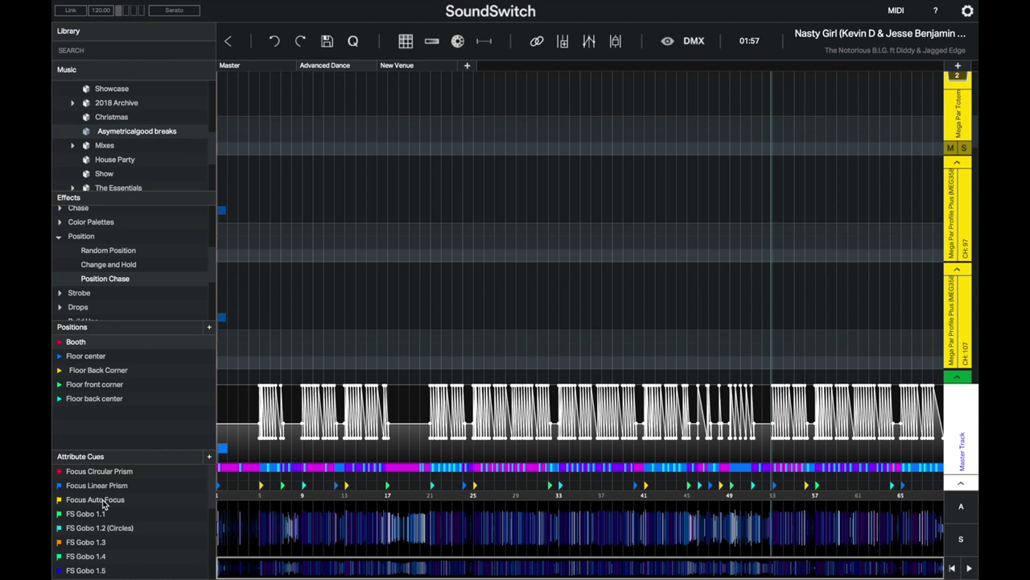
Step: Drop the Focus Auto Focus cue on the Master Track start, next to the Mega Par UV cue
drag(103, 500, 226, 459)
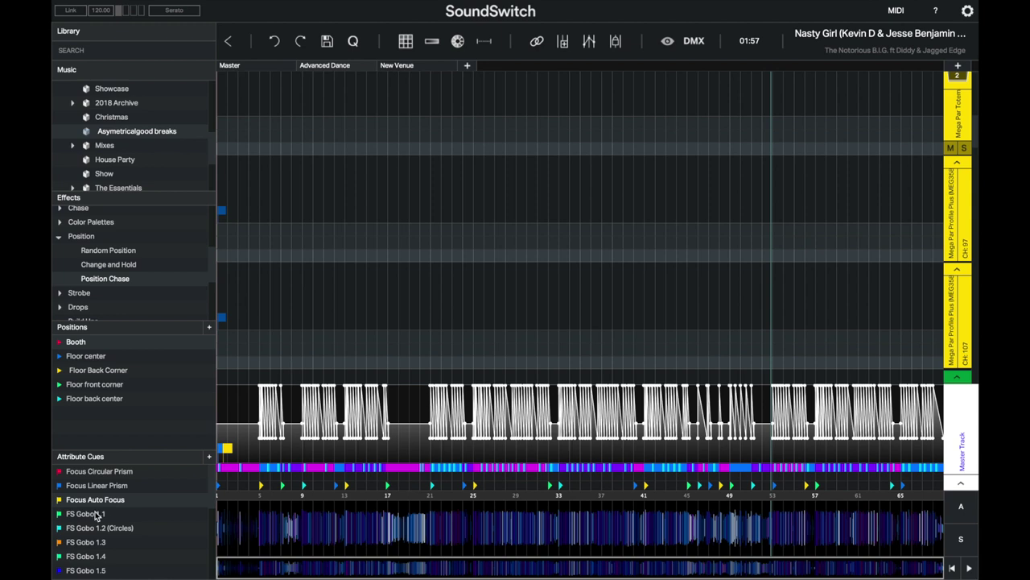
scroll(125, 515, down, 4)
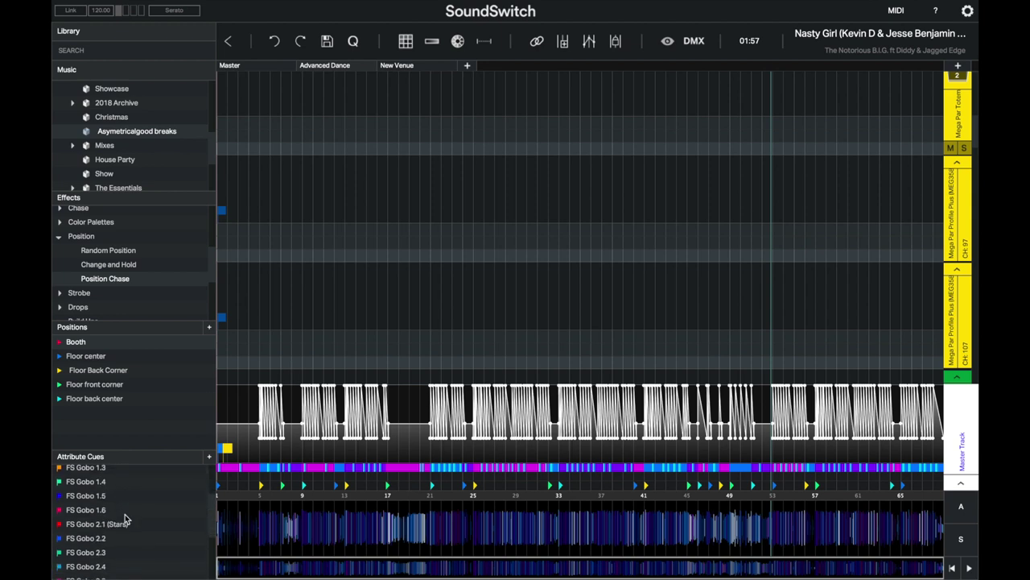
scroll(125, 520, up, 5)
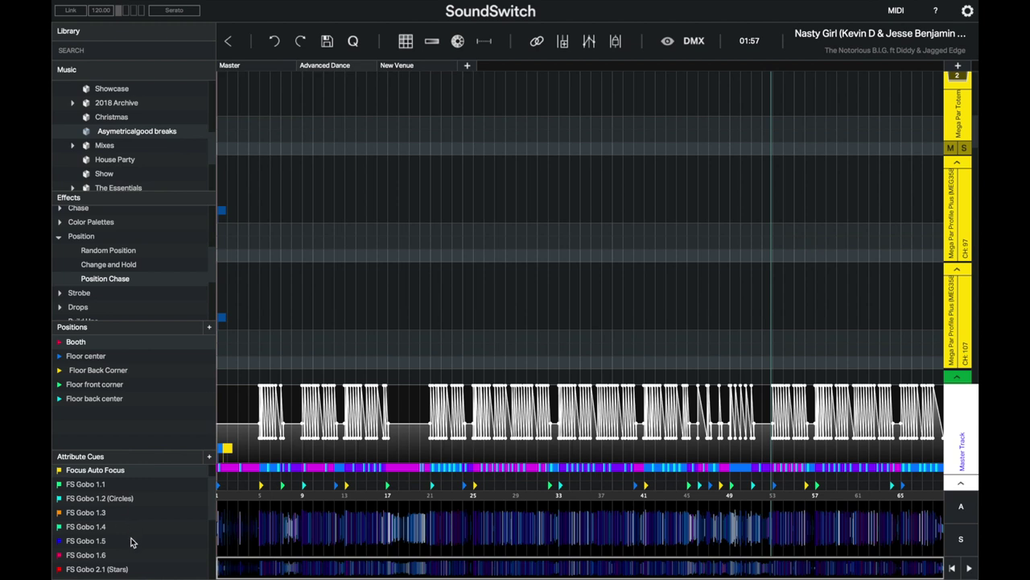
scroll(133, 541, down, 3)
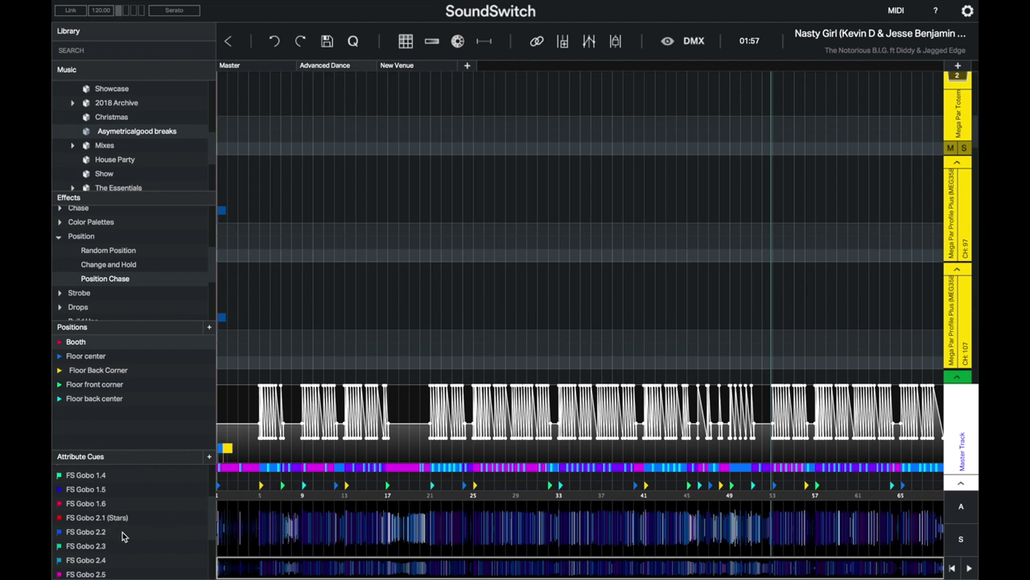
scroll(123, 537, down, 3)
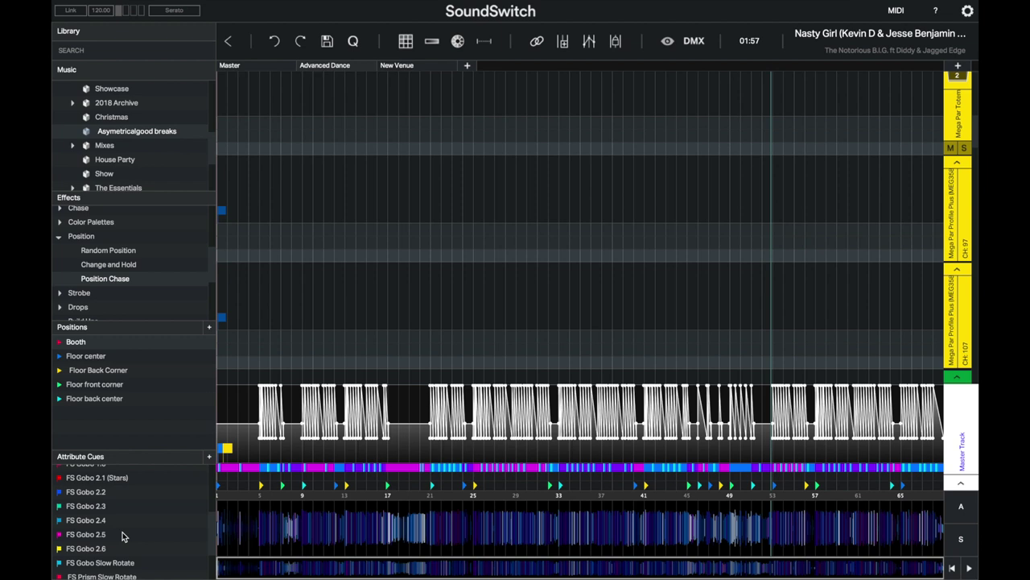
scroll(123, 537, down, 3)
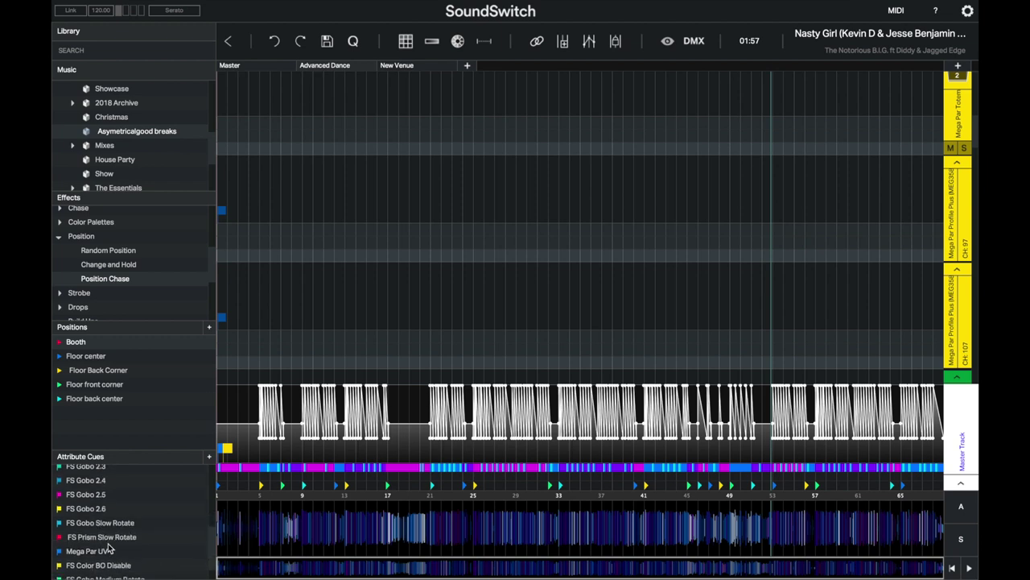
scroll(112, 542, down, 2)
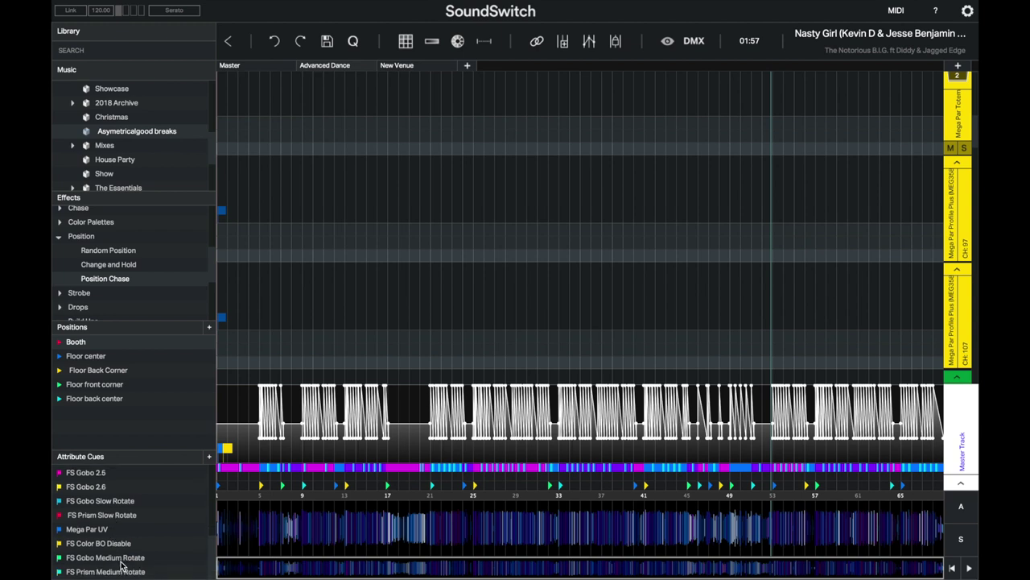
mouse_move(125, 578)
scroll(111, 512, up, 4)
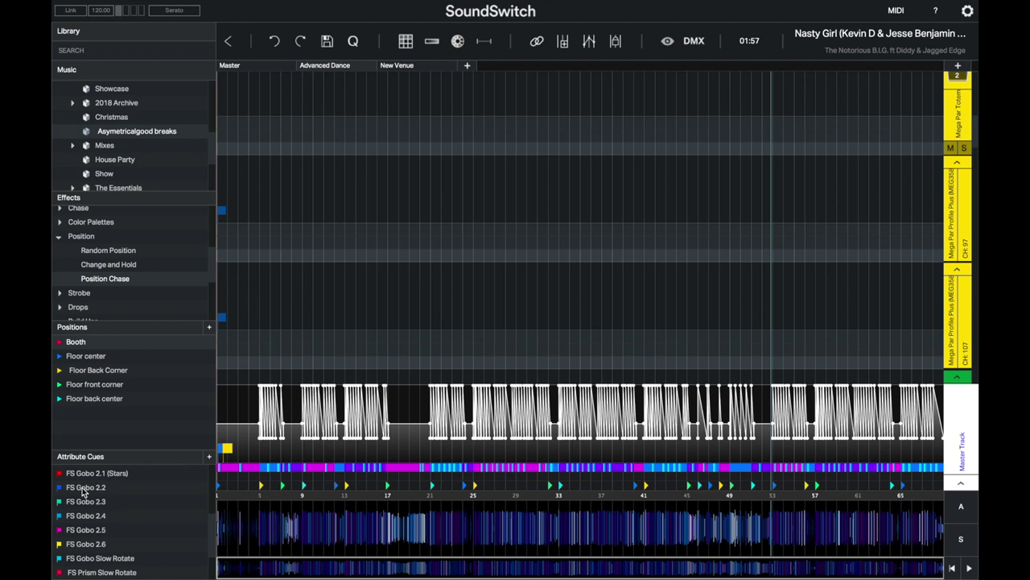
Step: Drag the FS Gobo 2.1 (Stars) cue onto the Master Track's cue lane beside the other two
click(84, 476)
drag(83, 476, 231, 456)
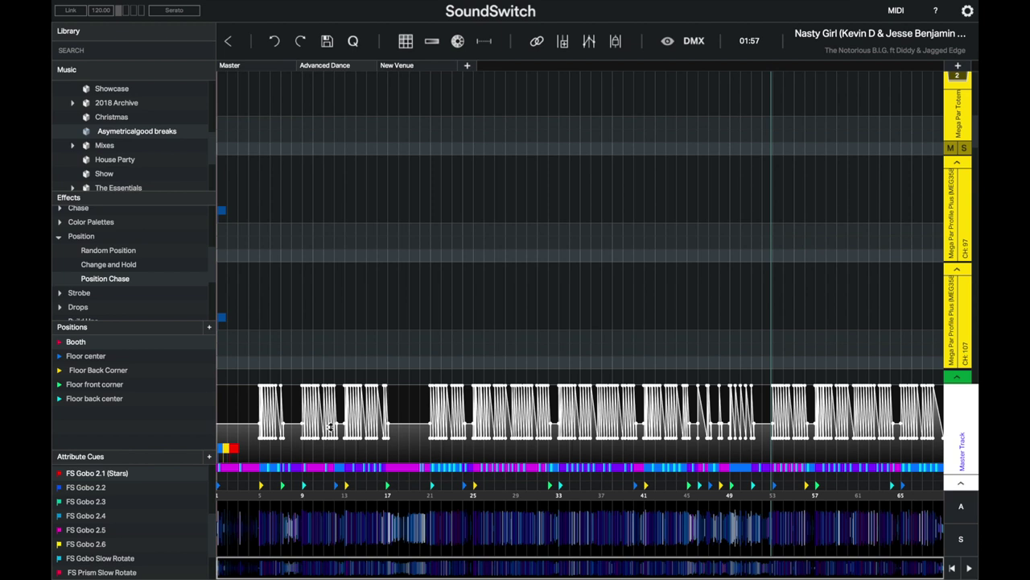
scroll(330, 427, up, 5)
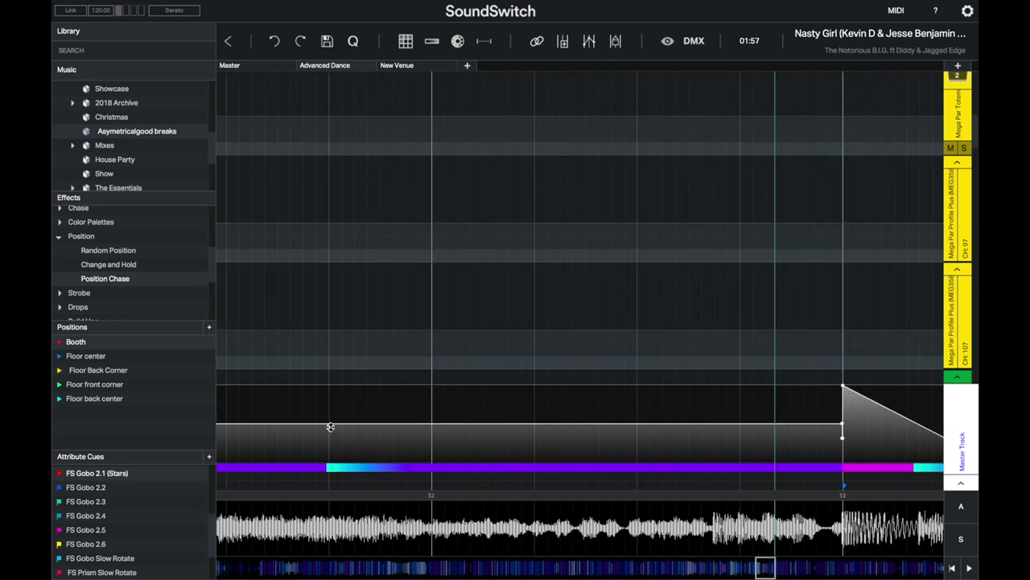
Step: Bring the song start into view and move the blue UV cue marker to the lane start
scroll(330, 426, up, 3)
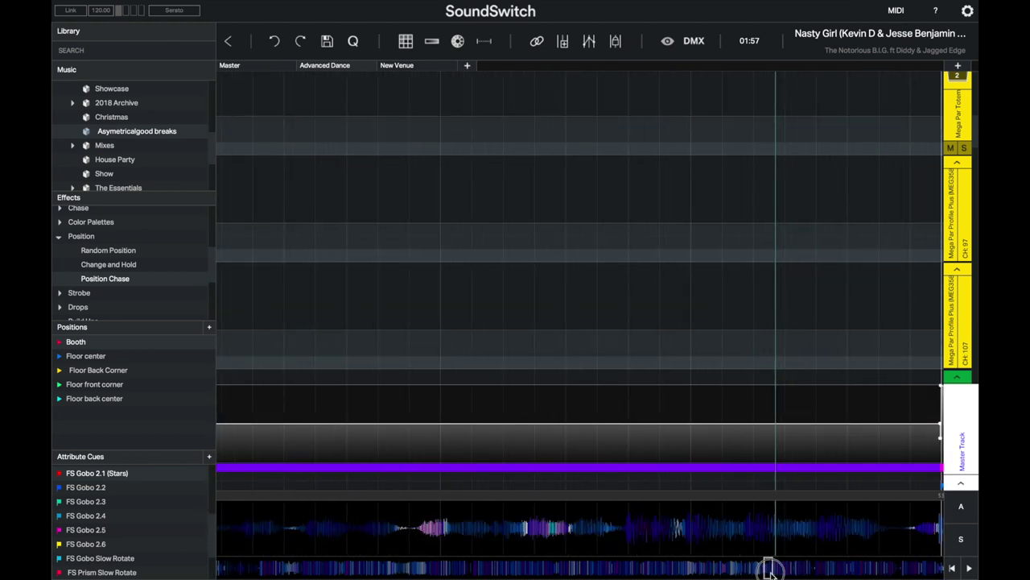
drag(769, 569, 161, 550)
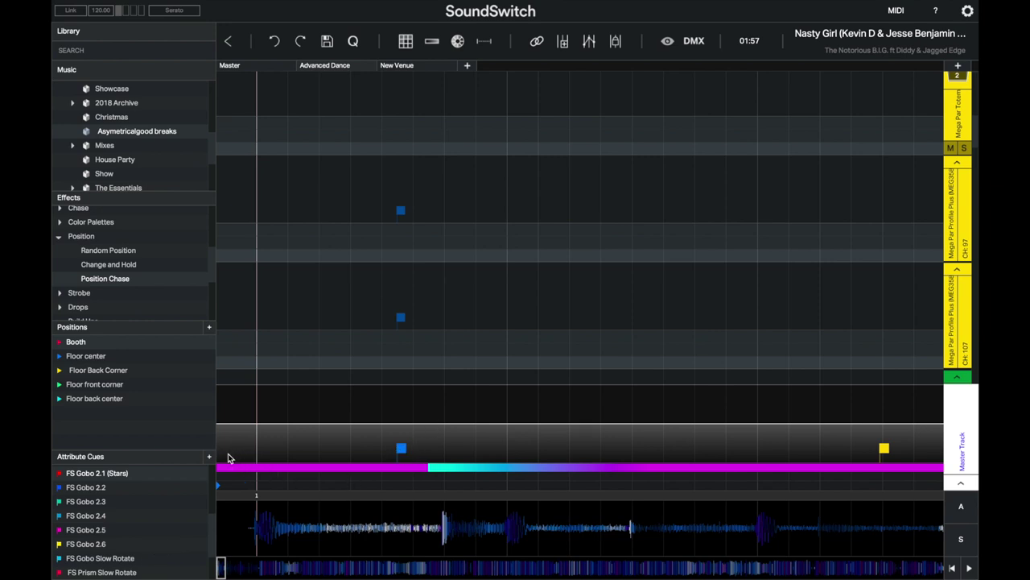
click(396, 453)
drag(397, 453, 218, 453)
Step: Move the yellow auto-focus and red star-gobo cue markers to the track start
click(880, 447)
drag(881, 447, 228, 416)
scroll(583, 459, right, 3)
scroll(583, 460, right, 10)
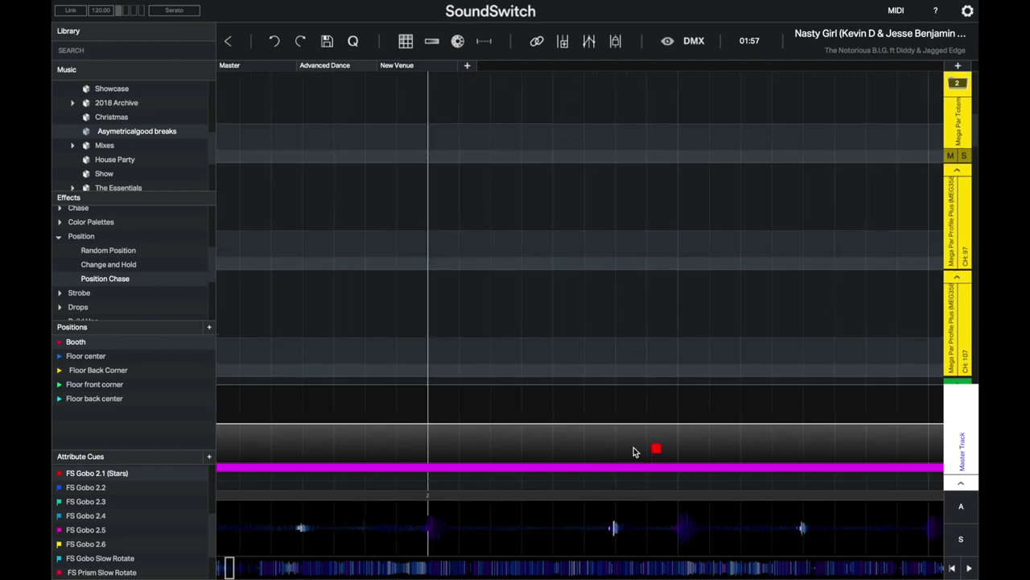
mouse_move(653, 449)
mouse_down()
mouse_move(244, 415)
mouse_move(145, 428)
mouse_move(114, 421)
mouse_move(206, 454)
mouse_move(260, 451)
mouse_move(232, 457)
mouse_up()
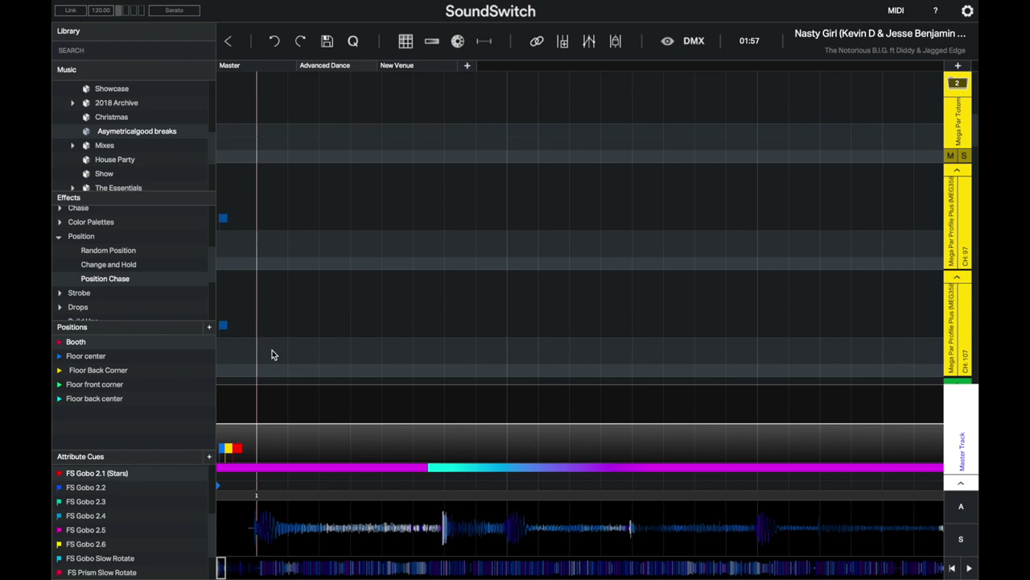
click(114, 475)
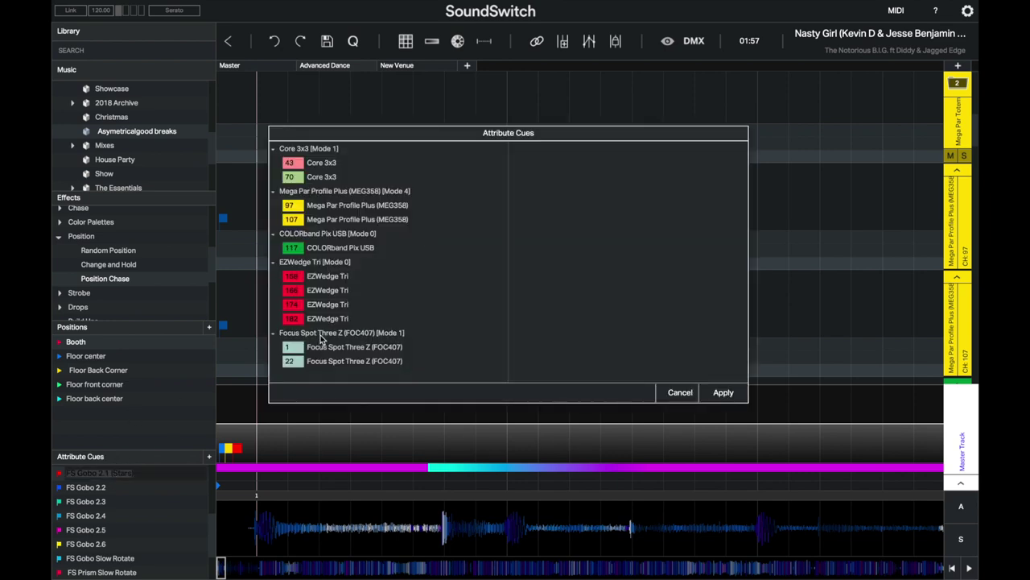
click(343, 345)
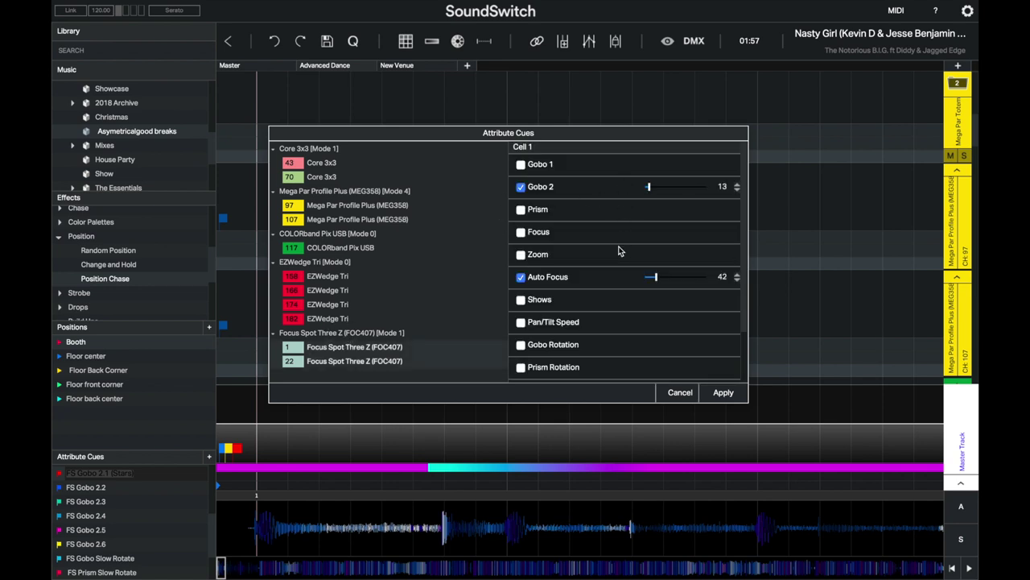
scroll(619, 252, down, 2)
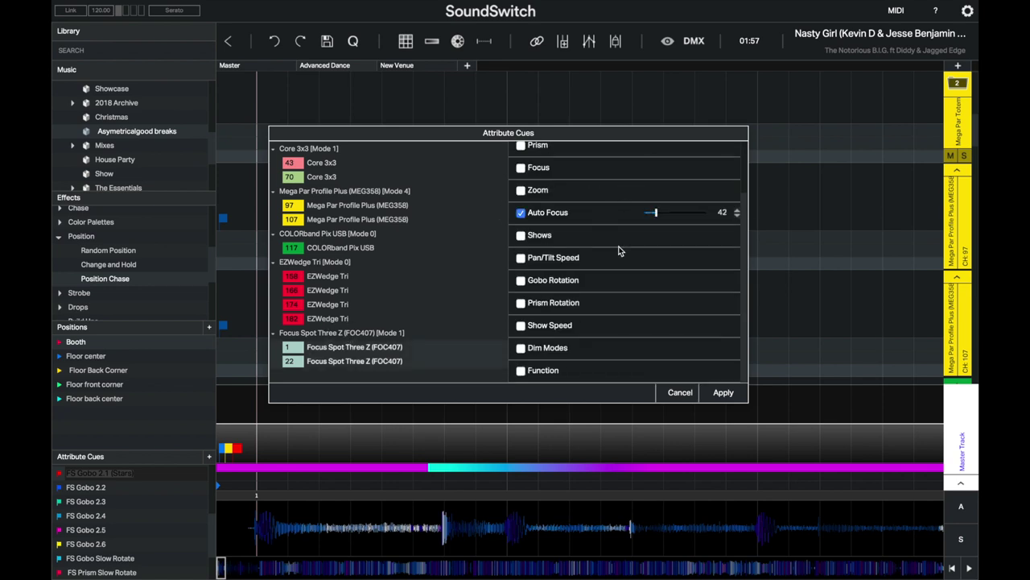
click(679, 393)
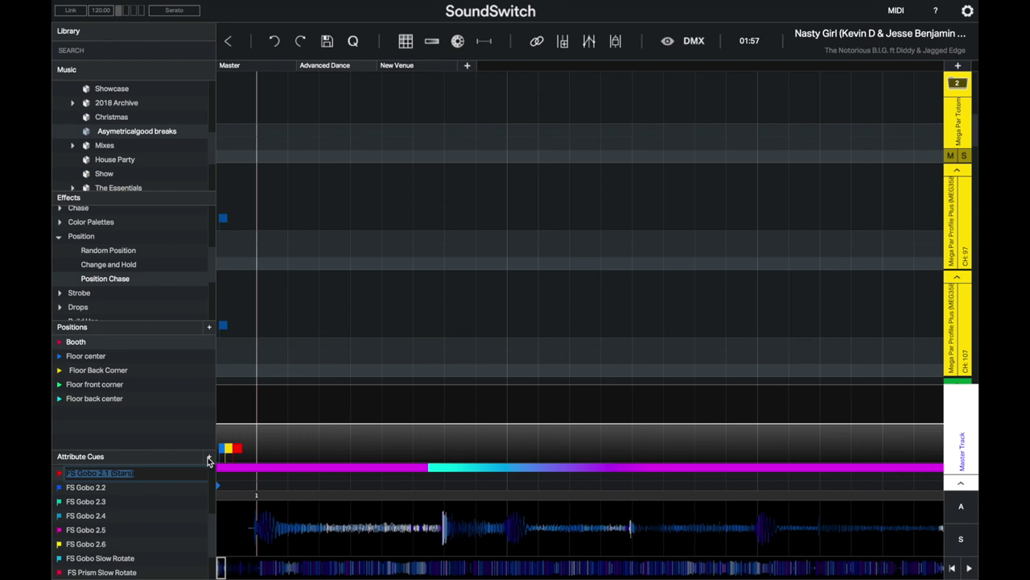
Step: Open the New Attributes Cue's settings twice, cancelling each time without changes
scroll(182, 509, down, 2)
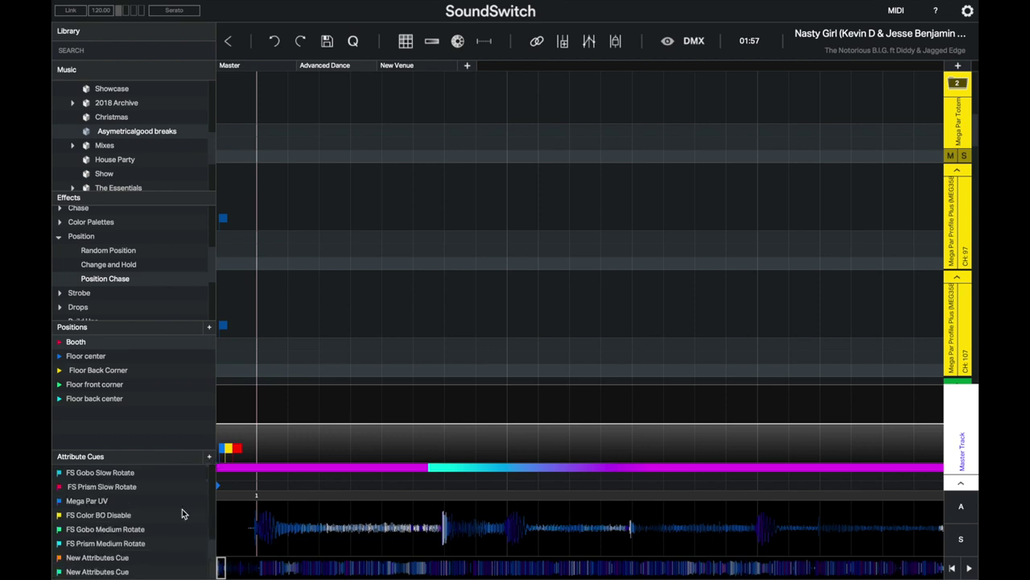
double_click(114, 560)
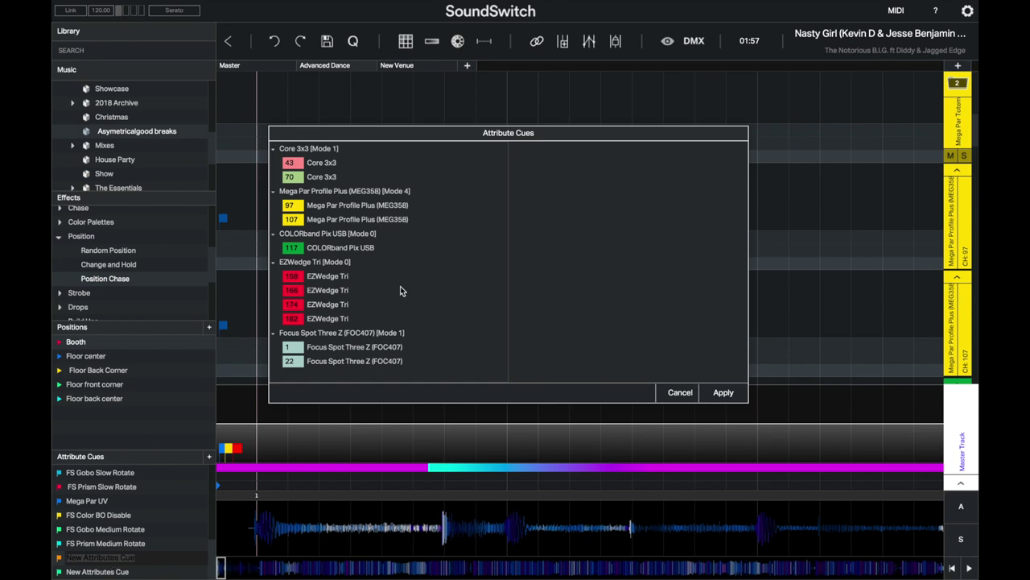
click(681, 392)
double_click(115, 559)
click(686, 394)
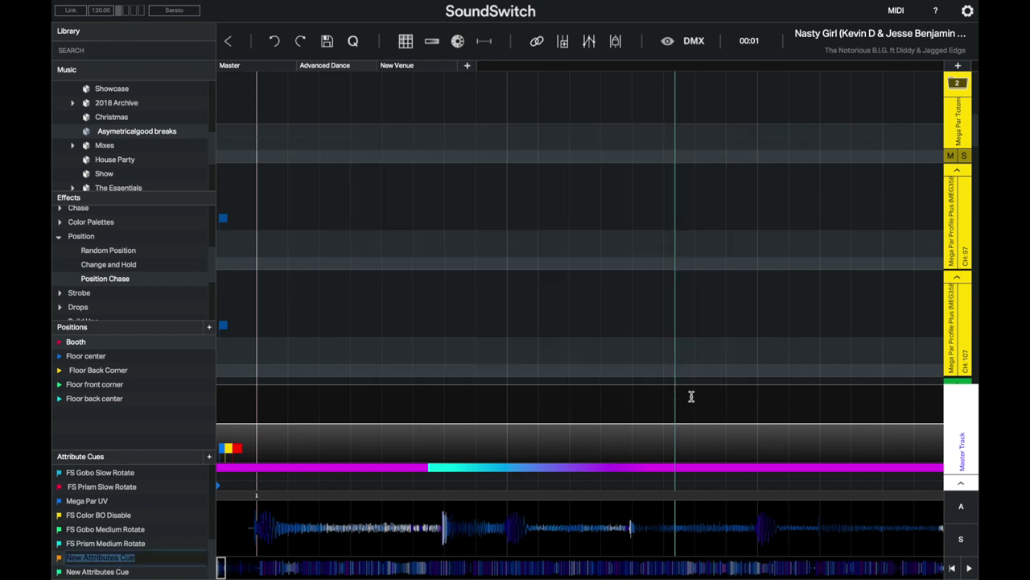